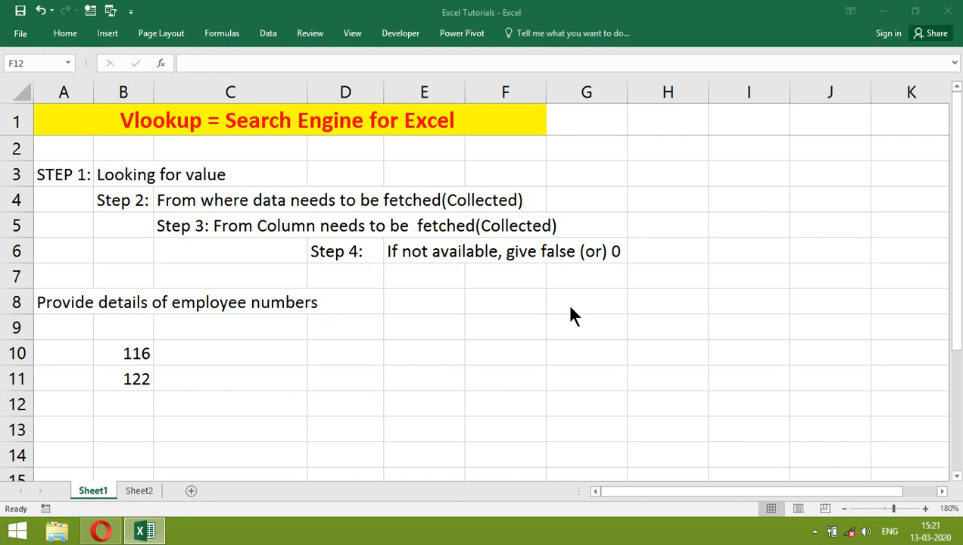
pyautogui.click(233, 352)
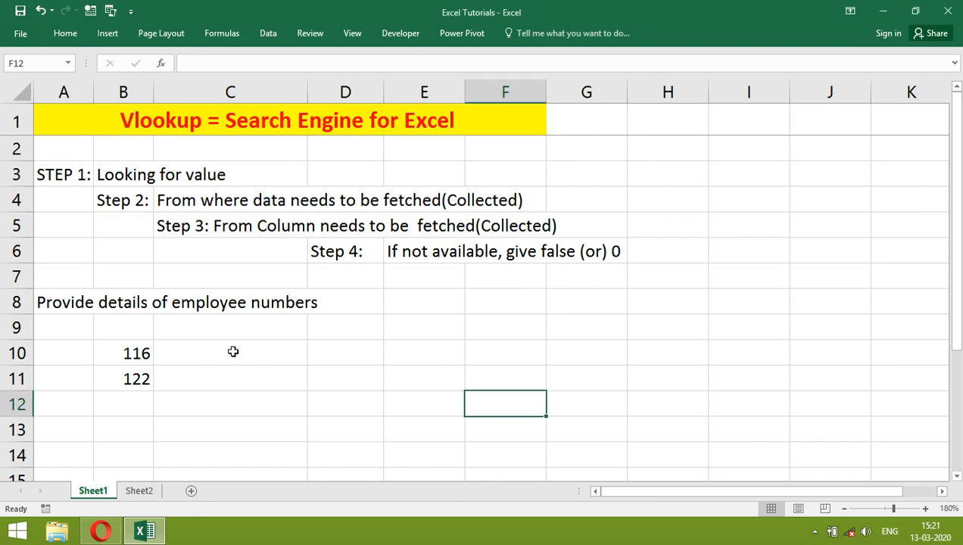
pyautogui.click(230, 350)
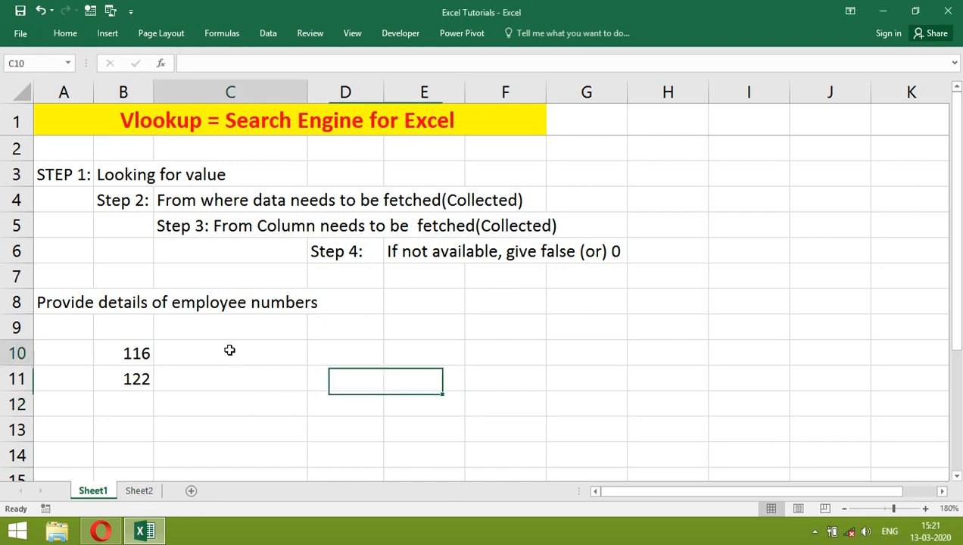
pyautogui.click(144, 176)
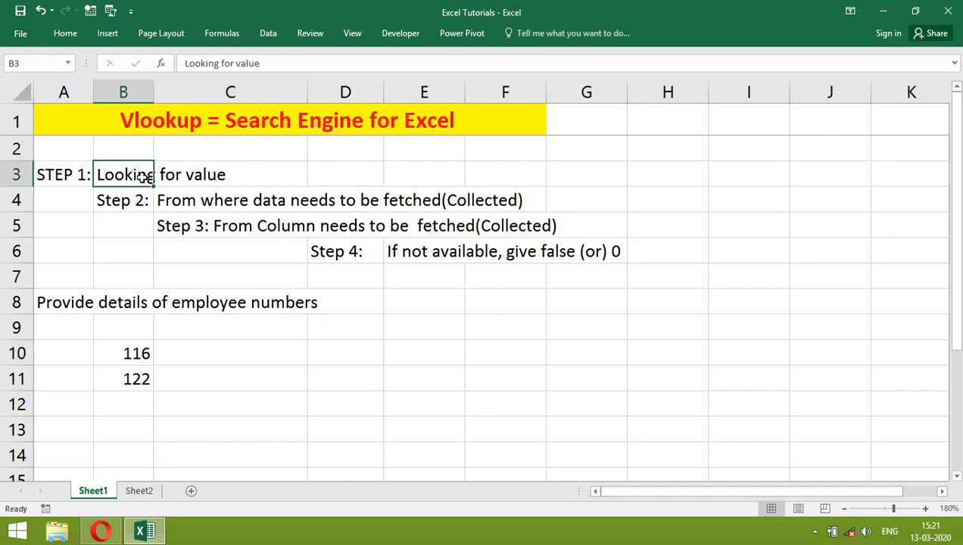
# Step: Copy the employee number in B10 and find its entries in the HR, finance and administration tables on Sheet2
pyautogui.click(135, 353)
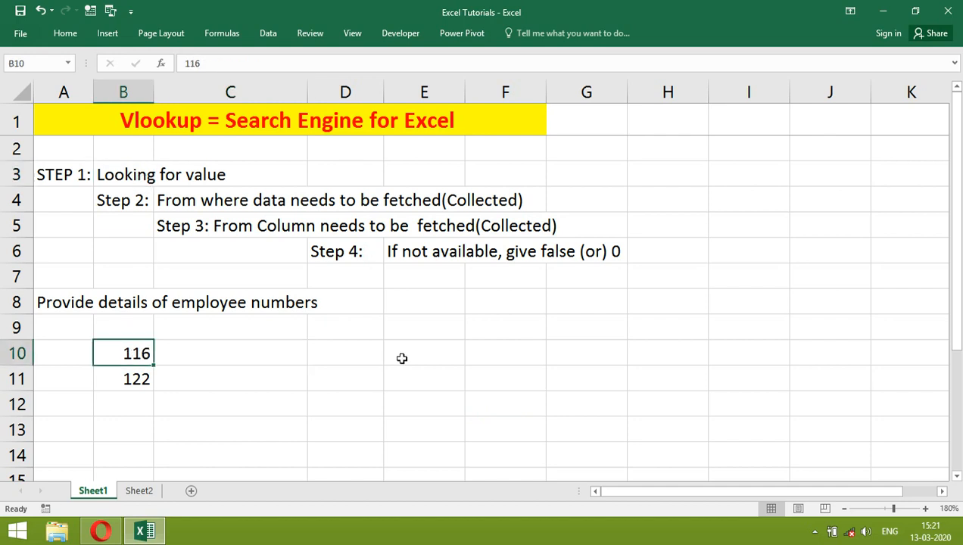
pyautogui.hotkey('ctrl', 'c')
pyautogui.hotkey('ctrl', 'pagedown')
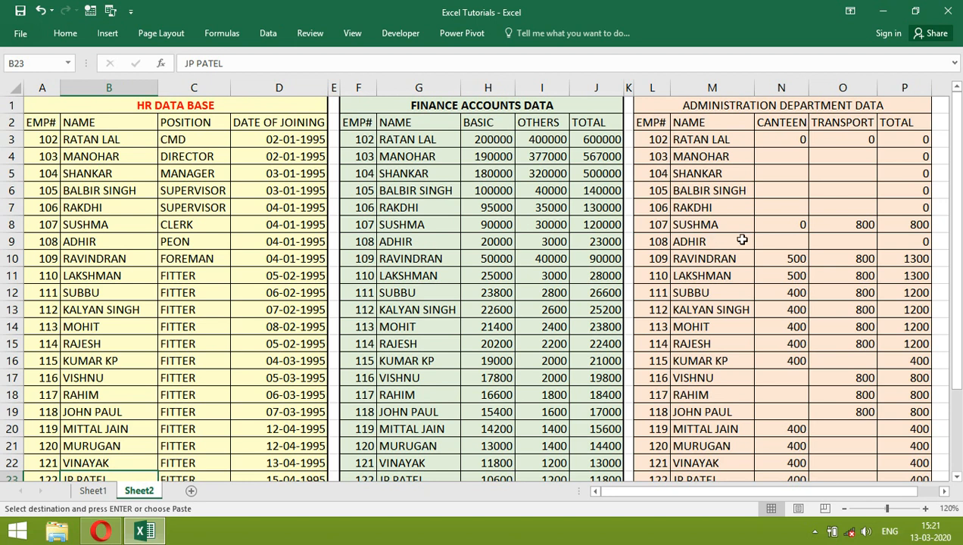
pyautogui.click(265, 280)
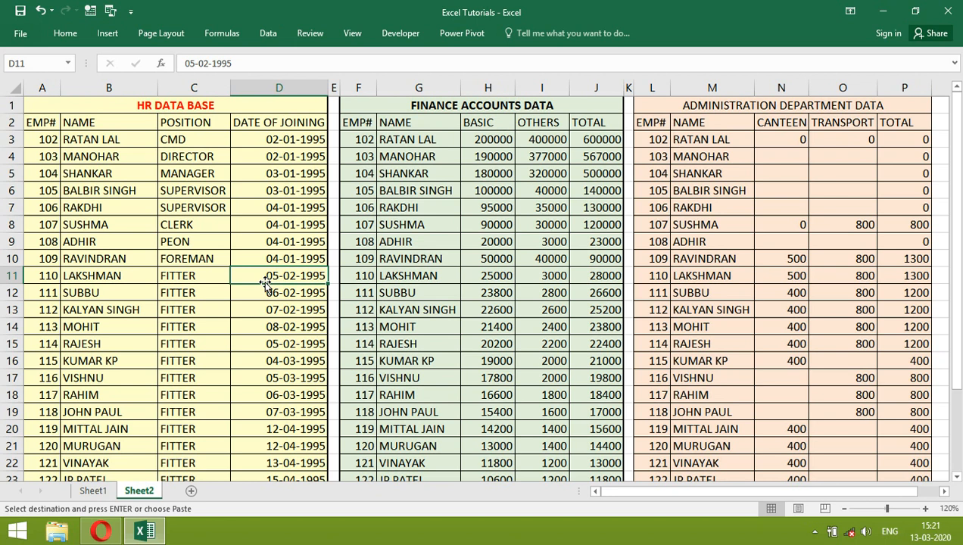
pyautogui.hotkey('ctrl', 'f')
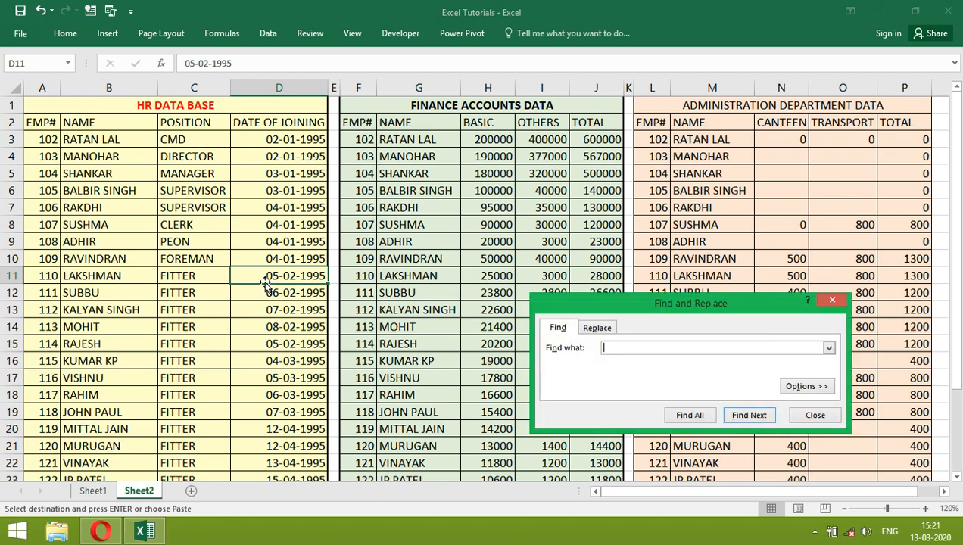
pyautogui.write('116')
pyautogui.click(758, 414)
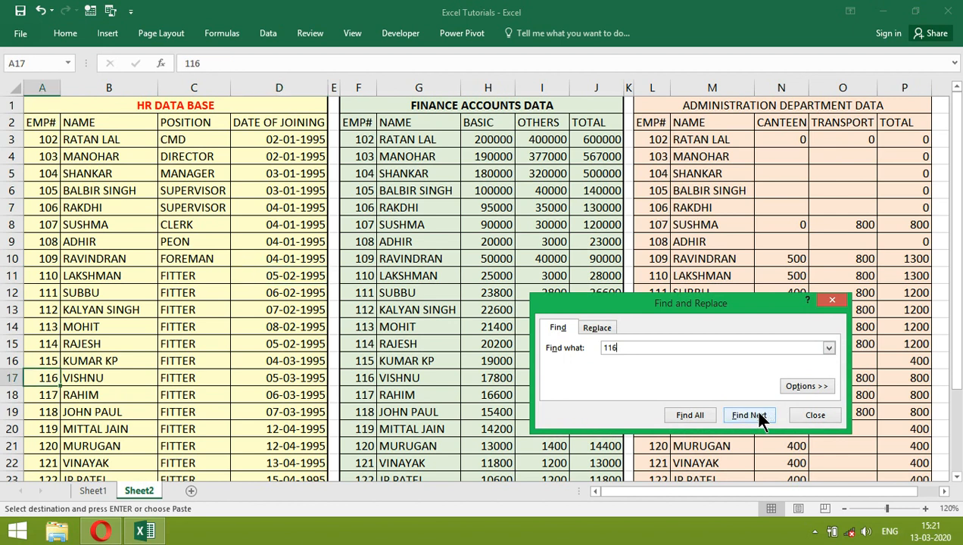
pyautogui.click(759, 415)
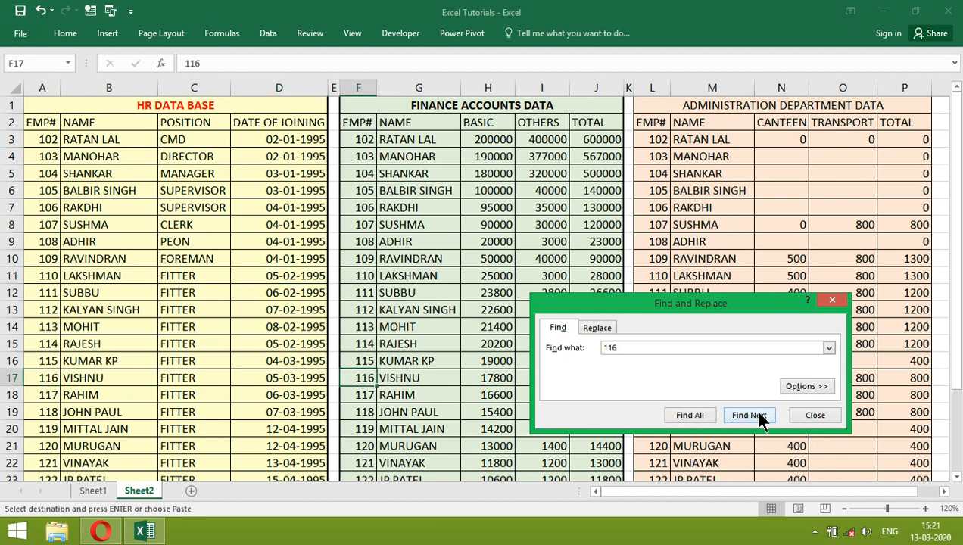
pyautogui.click(758, 415)
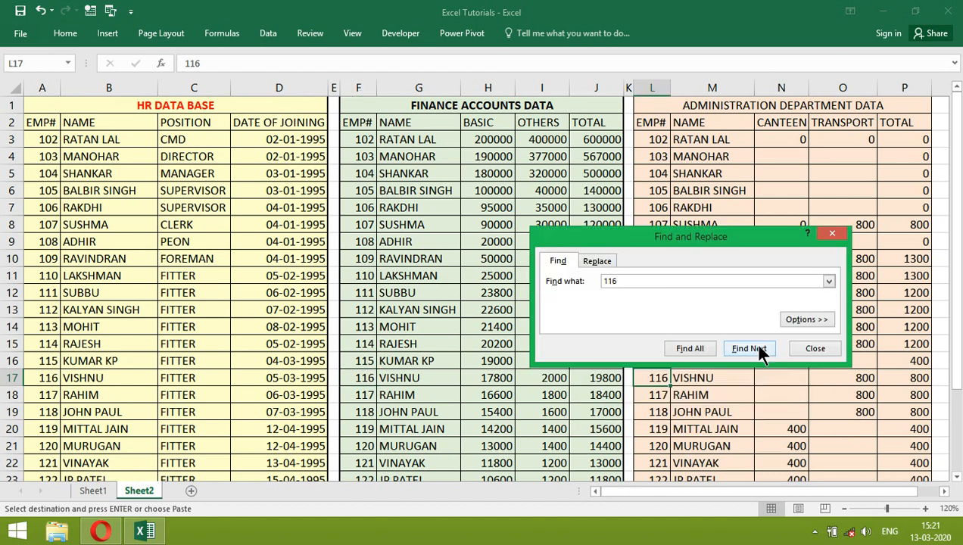
pyautogui.moveTo(703, 236); pyautogui.dragTo(672, 167)
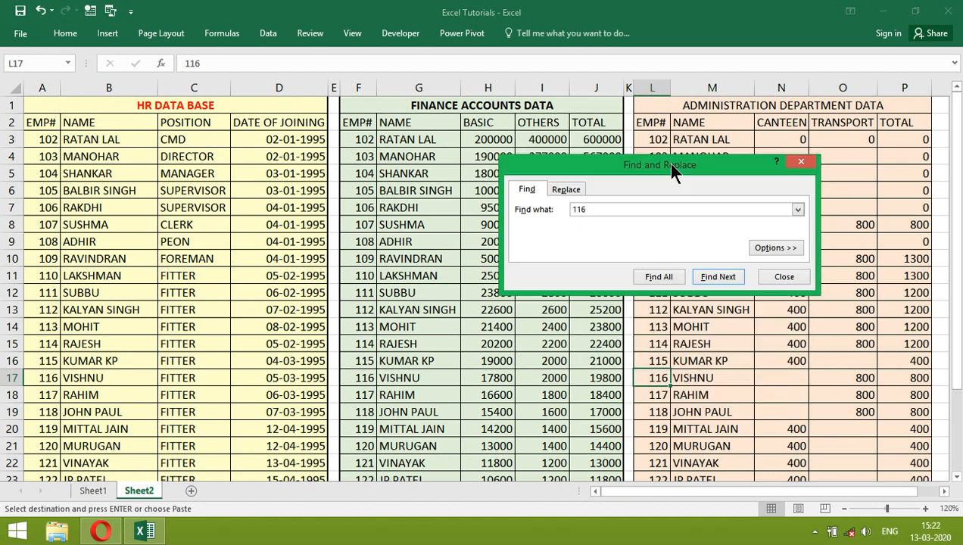
pyautogui.click(784, 278)
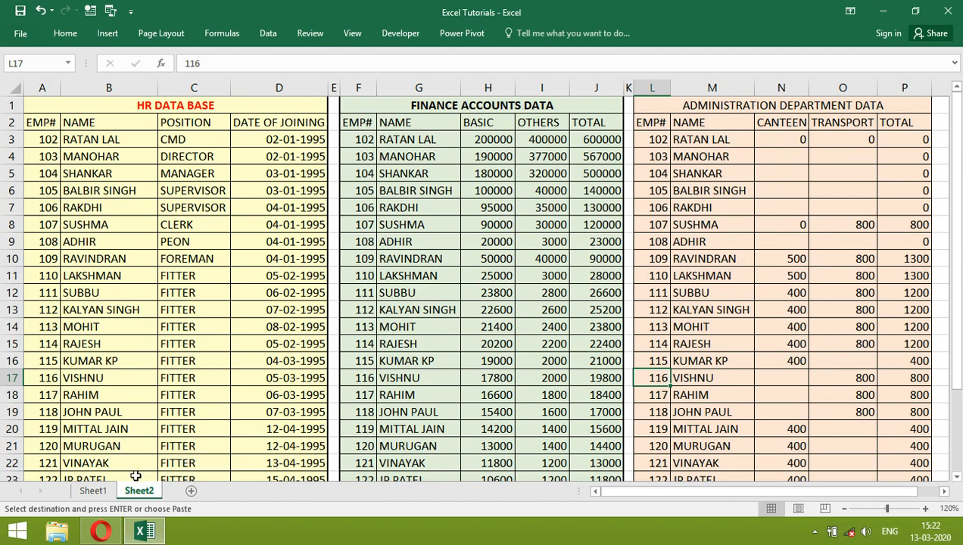
# Step: Copy the employee number in B11 of Sheet1 and find its entries in the tables on Sheet2
pyautogui.click(94, 490)
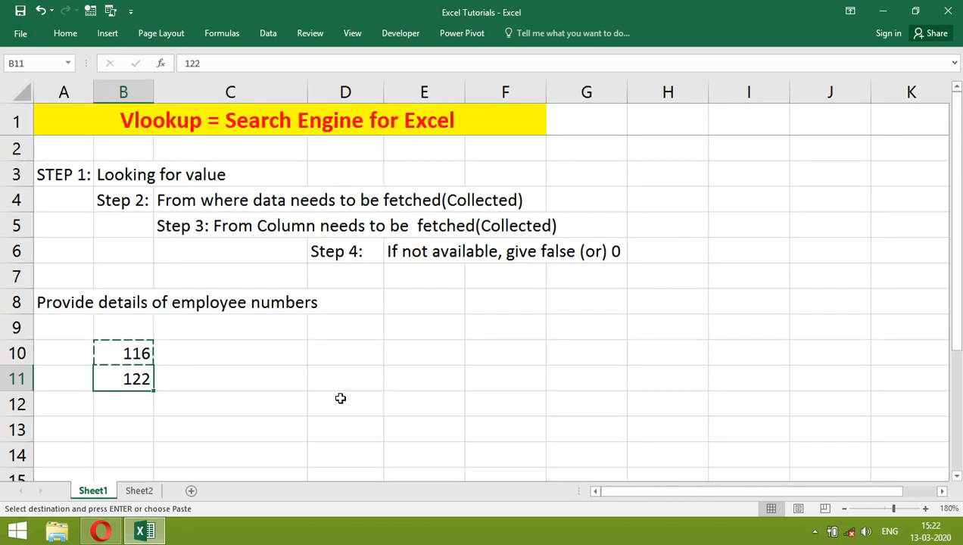
pyautogui.press('Escape')
pyautogui.hotkey('ctrl', 'c')
pyautogui.click(135, 490)
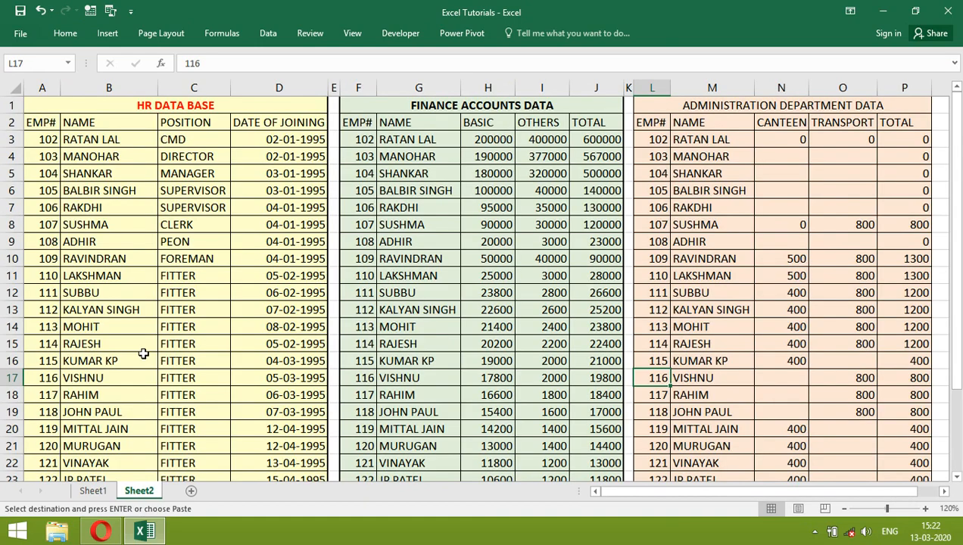
pyautogui.hotkey('ctrl', 'f')
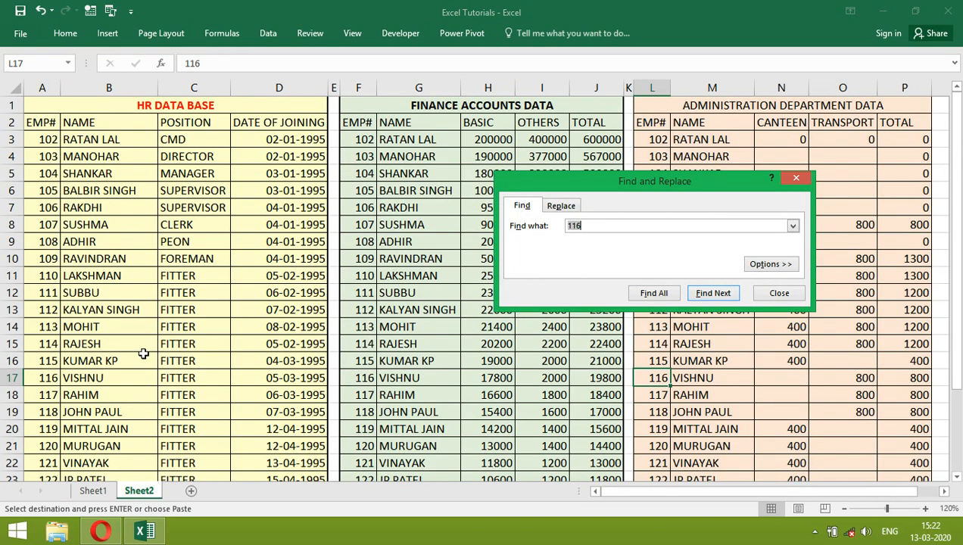
pyautogui.press('BackSpace')
pyautogui.write('122')
pyautogui.click(719, 293)
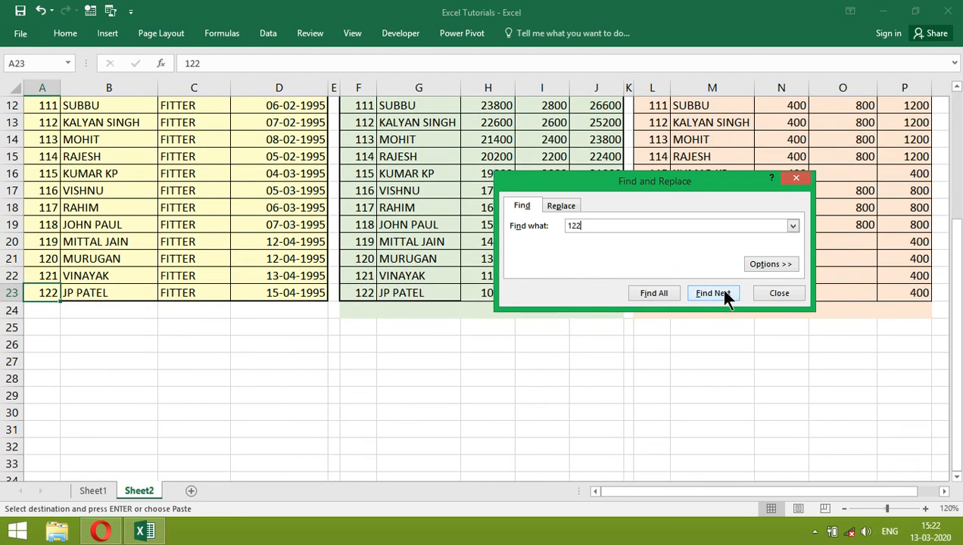
pyautogui.click(721, 293)
pyautogui.click(720, 293)
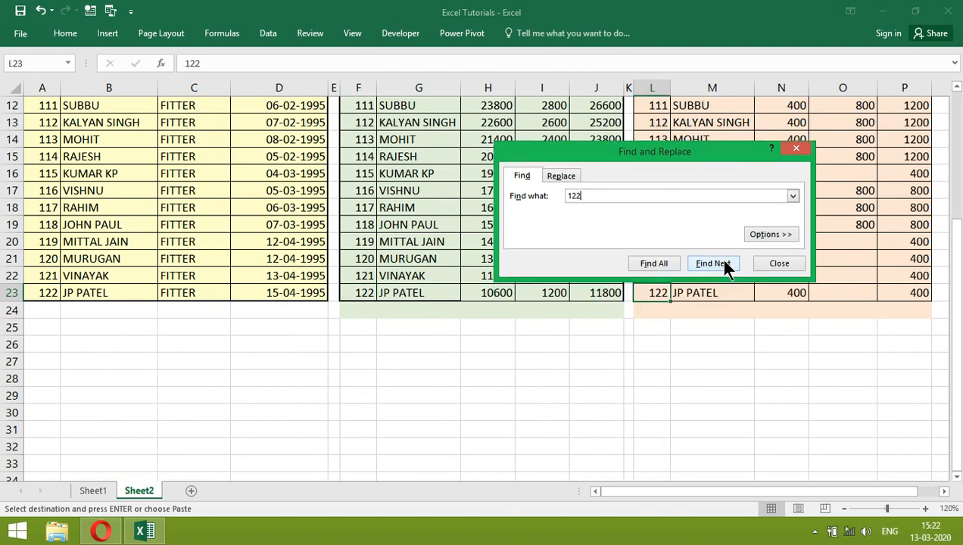
pyautogui.click(774, 265)
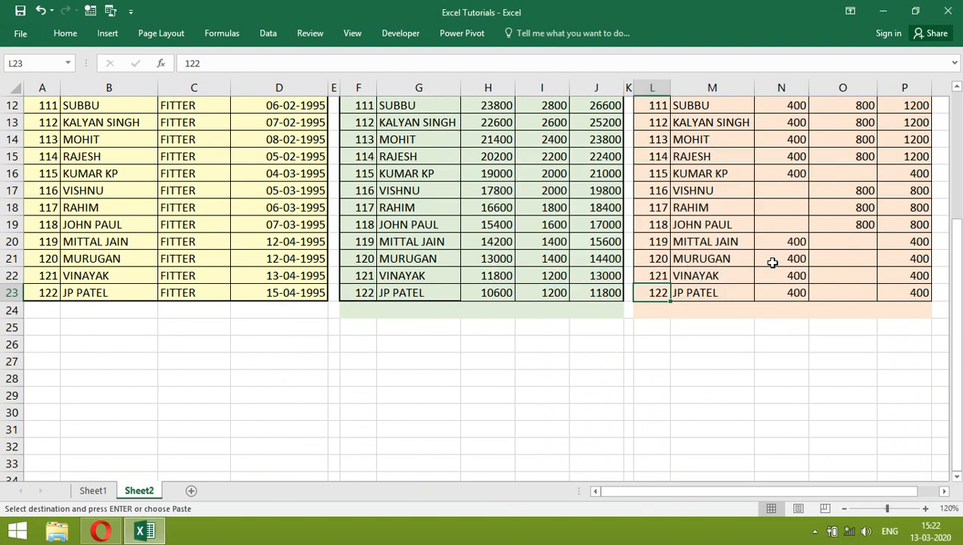
# Step: Start a VLOOKUP formula in cell C10 of Sheet1 and set B10 as its lookup value in the function arguments
pyautogui.press('Right')
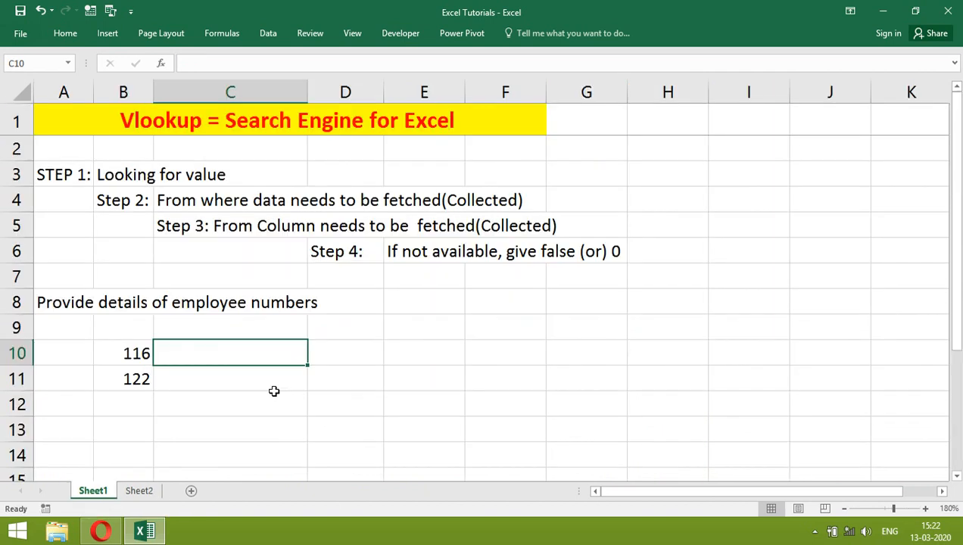
pyautogui.write('=')
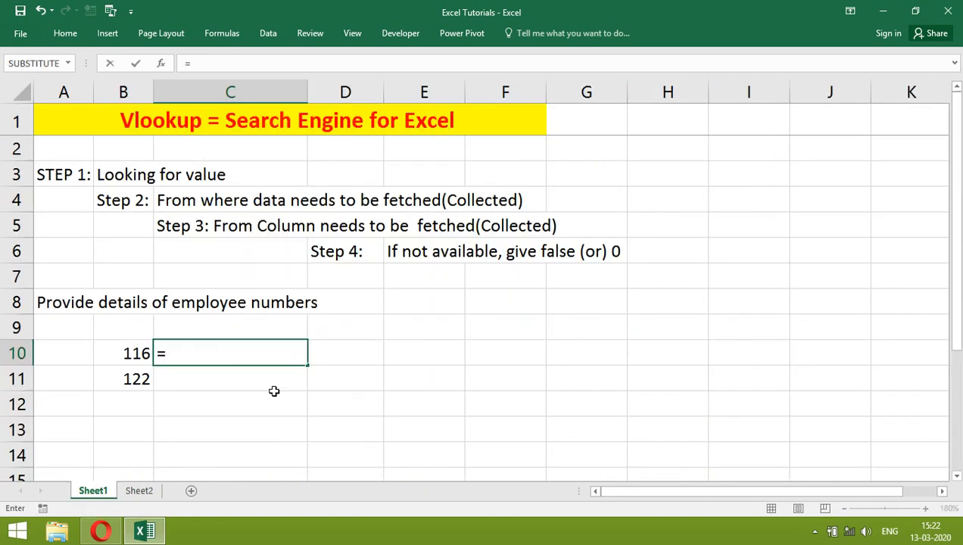
pyautogui.write('vlookup(')
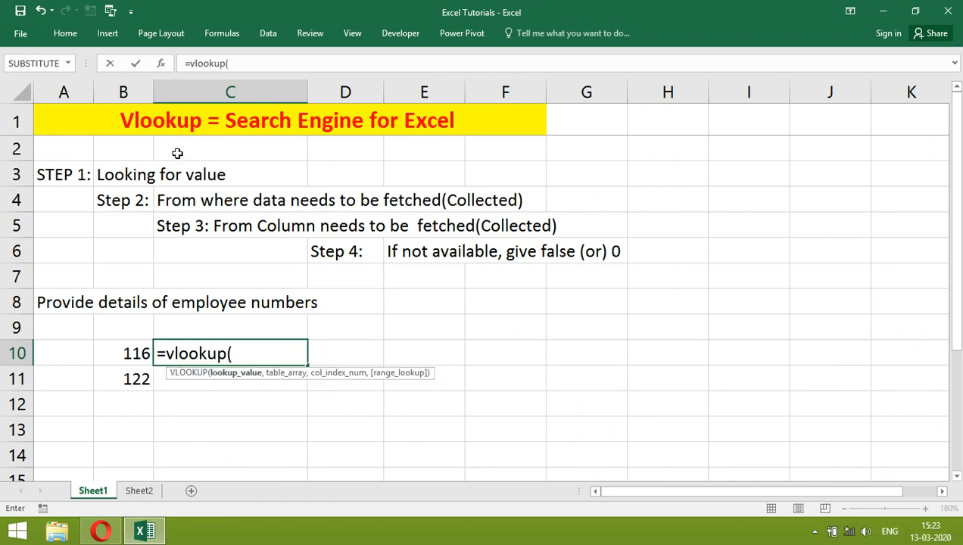
pyautogui.click(161, 62)
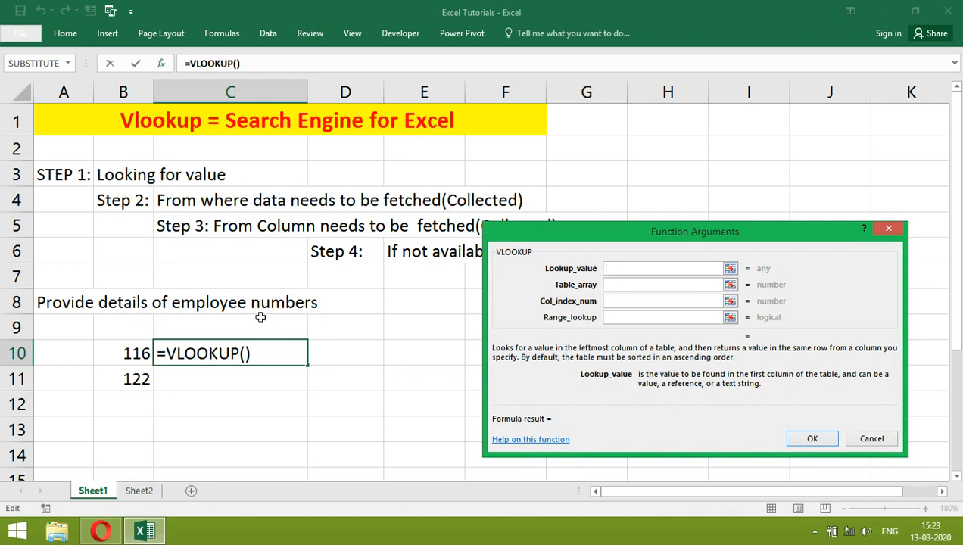
pyautogui.click(133, 353)
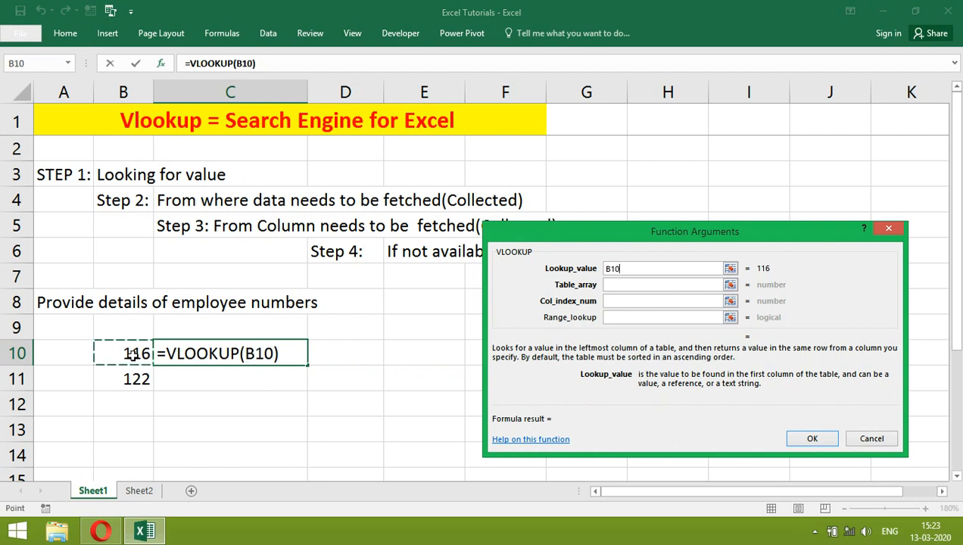
# Step: Set the VLOOKUP's table array to the HR database range Sheet2!A2:D23
pyautogui.click(610, 285)
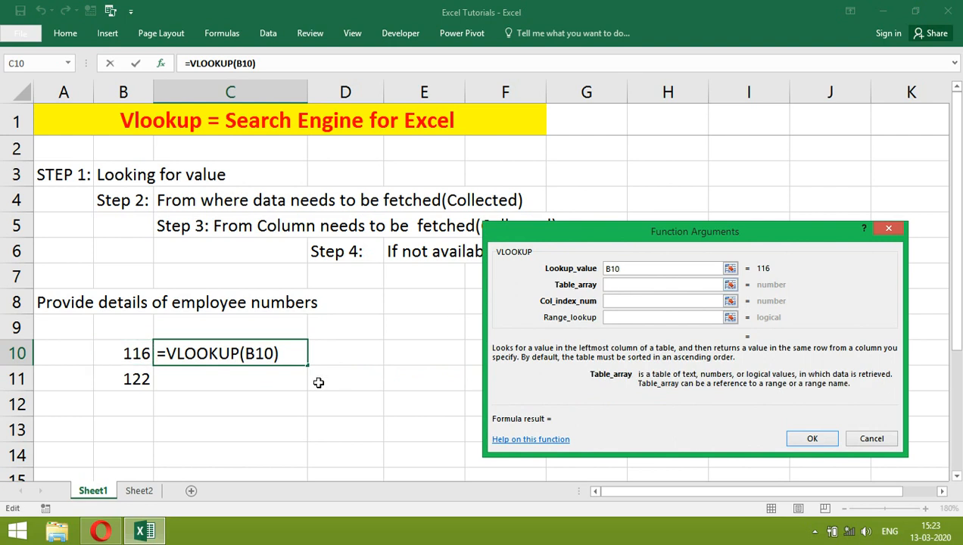
pyautogui.click(139, 492)
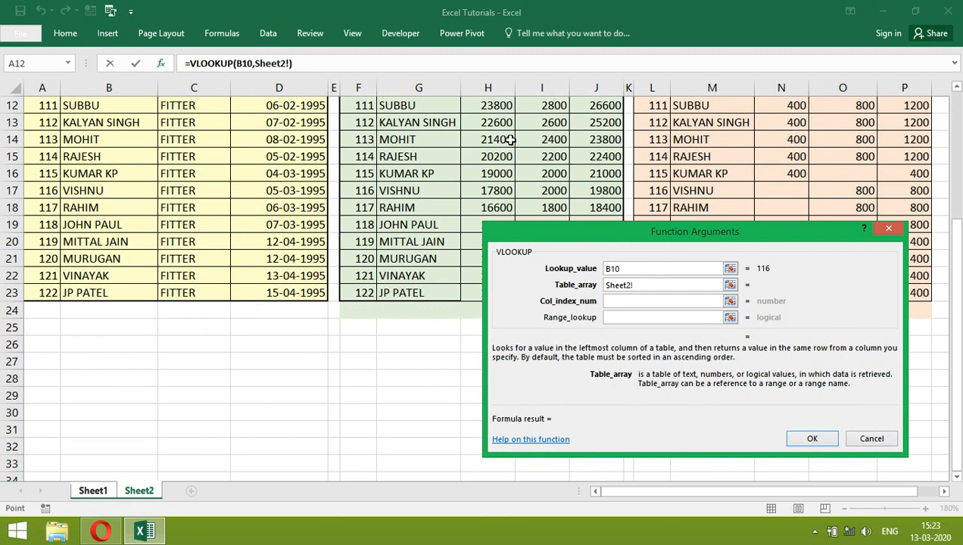
pyautogui.moveTo(952, 321); pyautogui.dragTo(948, 178)
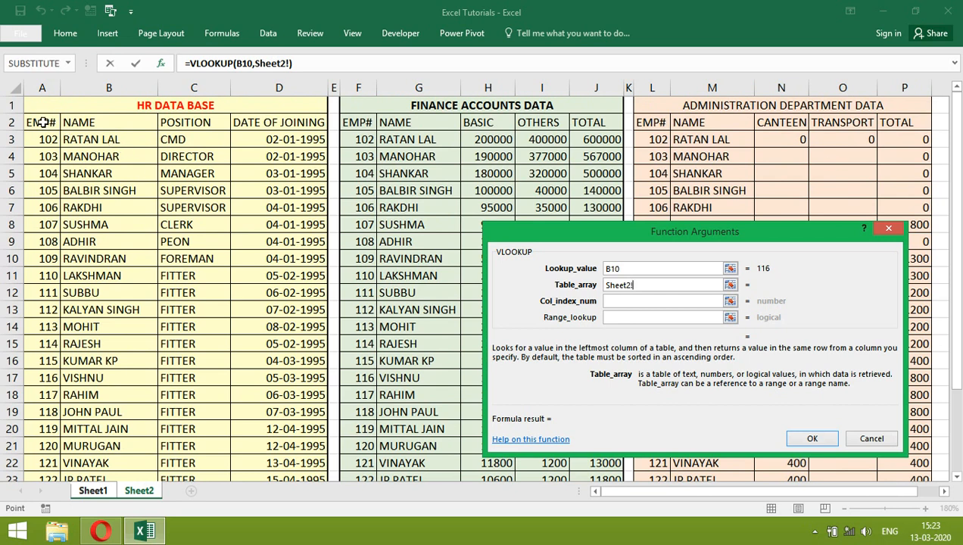
pyautogui.moveTo(43, 121); pyautogui.dragTo(258, 427)
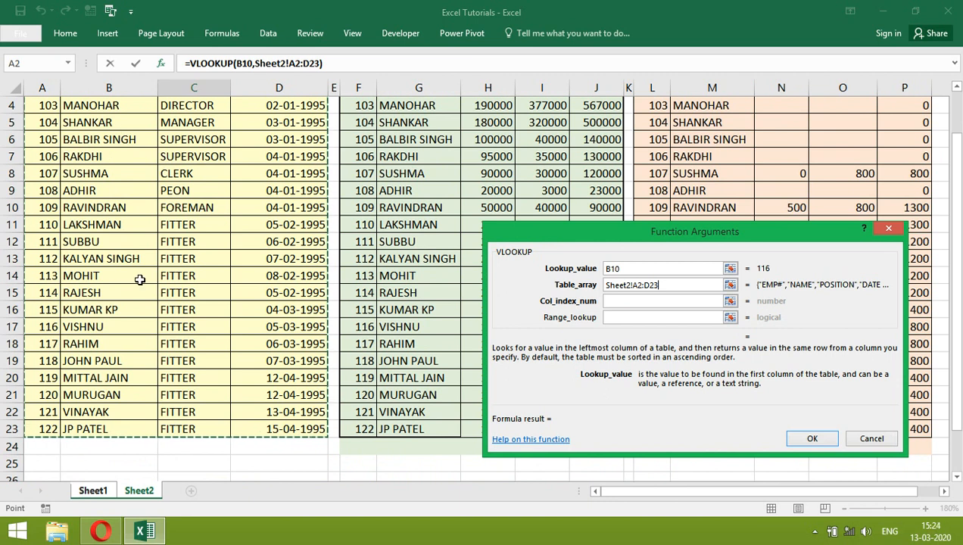
# Step: Complete the VLOOKUP with column index 2 and range lookup 0, and fill the formula down to C11
pyautogui.click(626, 301)
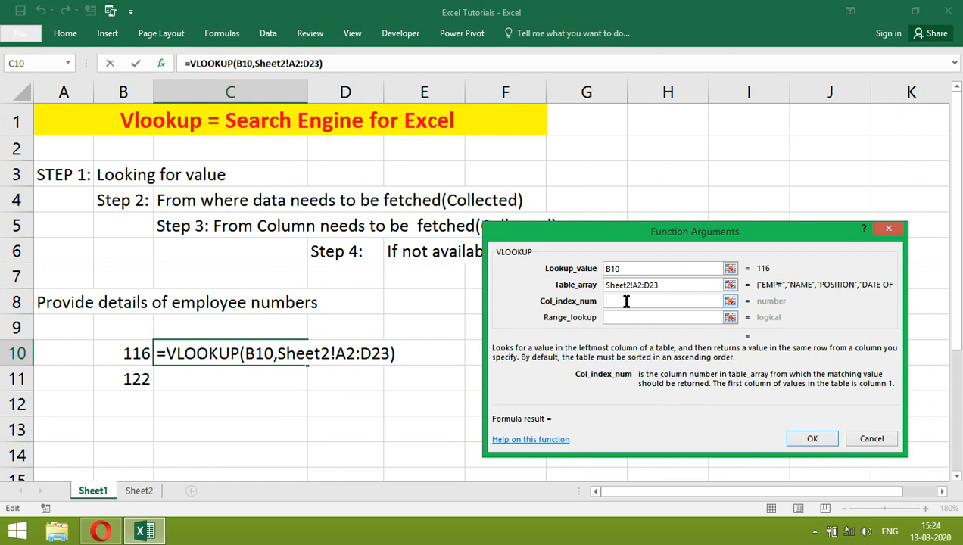
pyautogui.write('2')
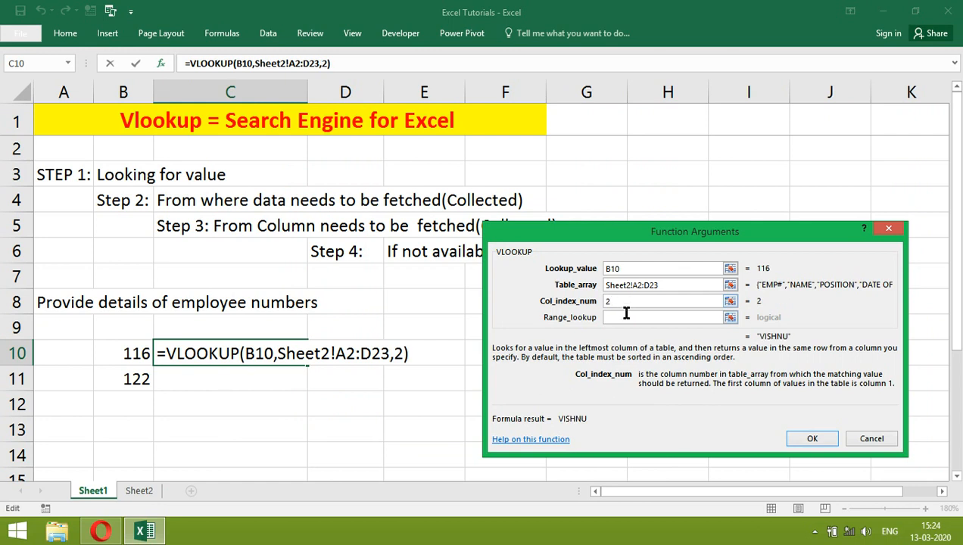
pyautogui.click(621, 319)
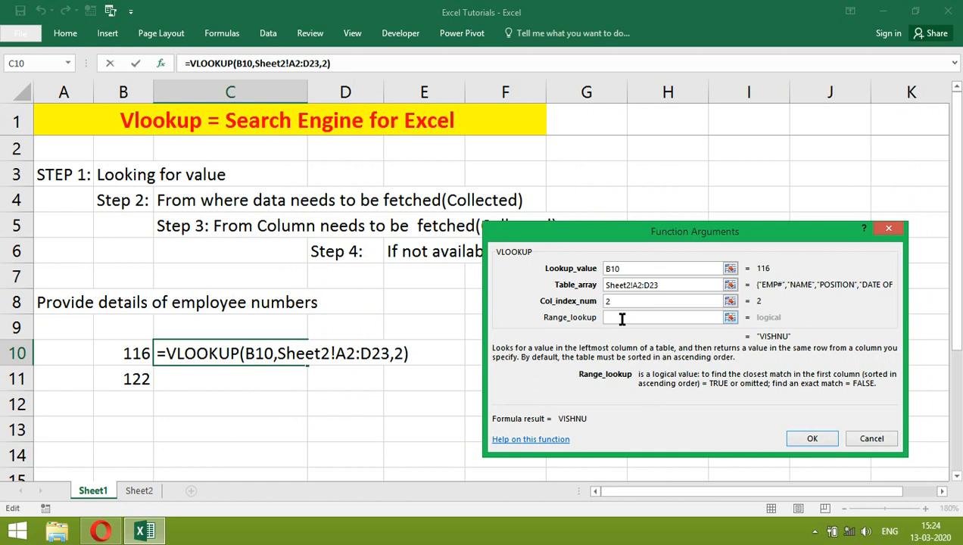
pyautogui.write('0')
pyautogui.click(812, 440)
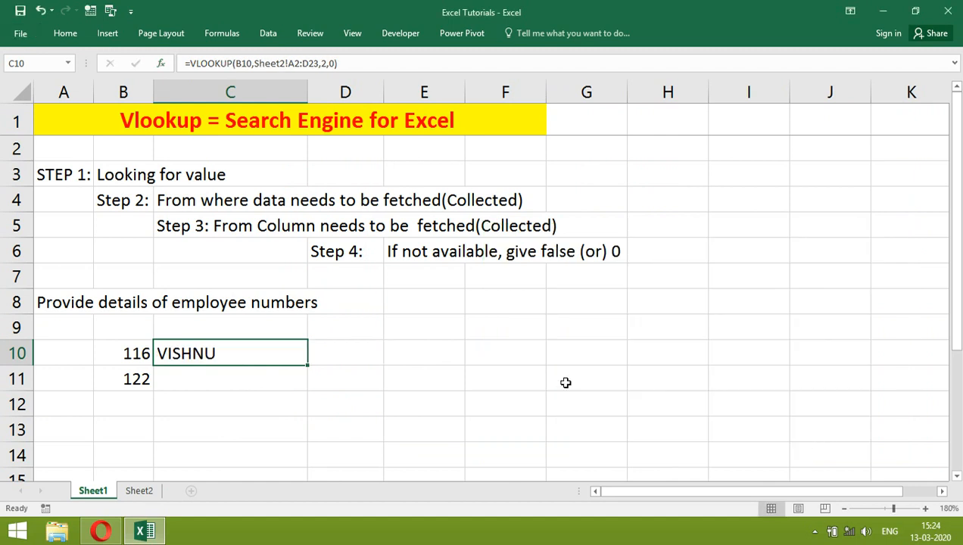
pyautogui.moveTo(308, 368); pyautogui.dragTo(310, 391)
# Step: Start a VLOOKUP formula in cell D10 of Sheet1 and set B10 as its lookup value in the function arguments
pyautogui.click(335, 358)
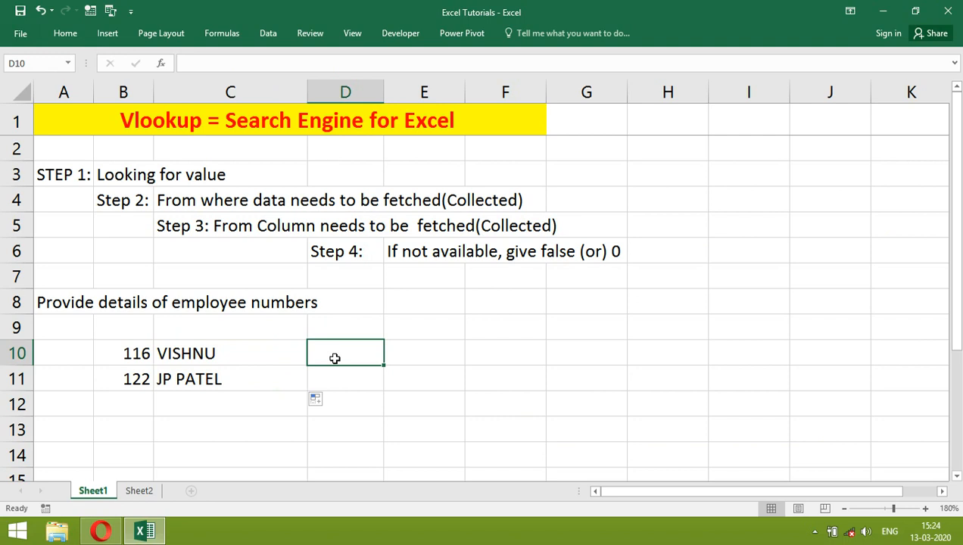
pyautogui.write('=vlookup')
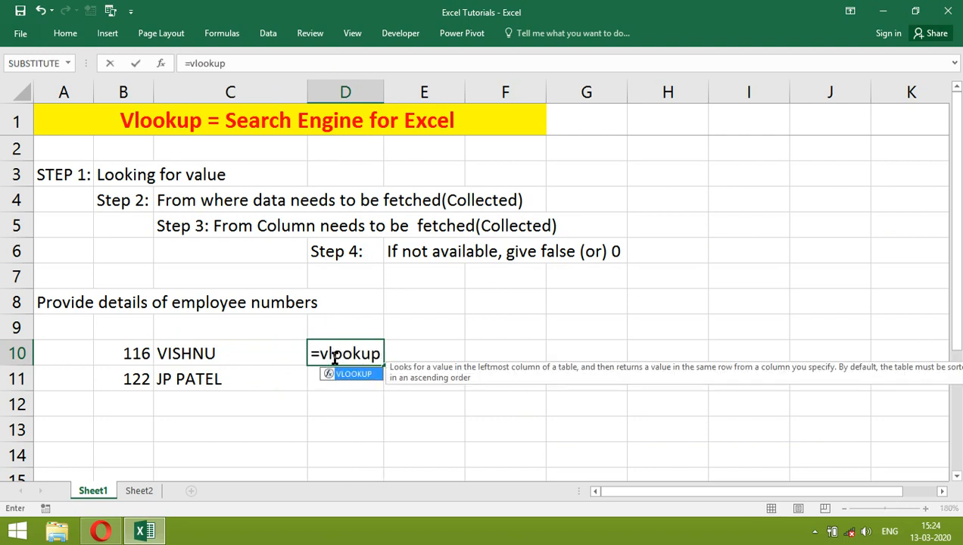
pyautogui.write('(')
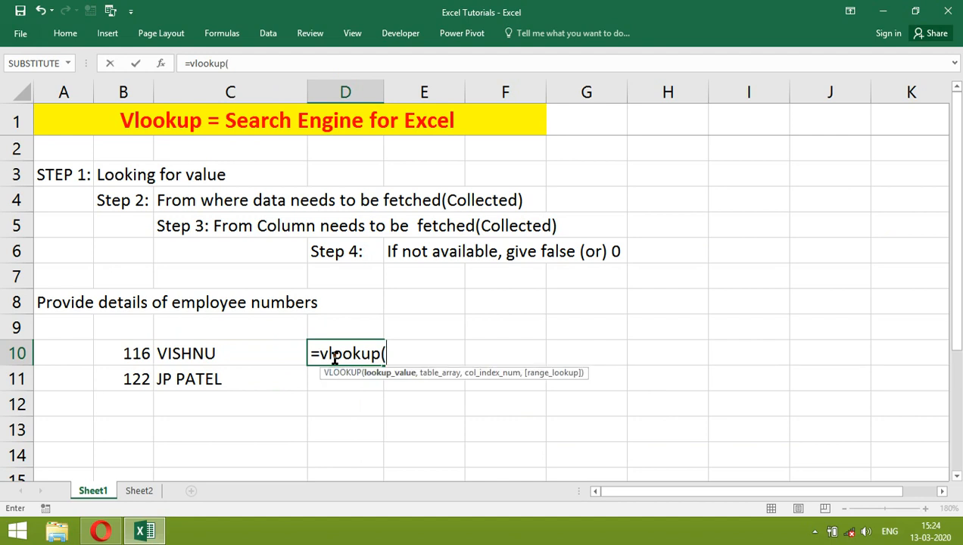
pyautogui.press('Left')
pyautogui.press('Left')
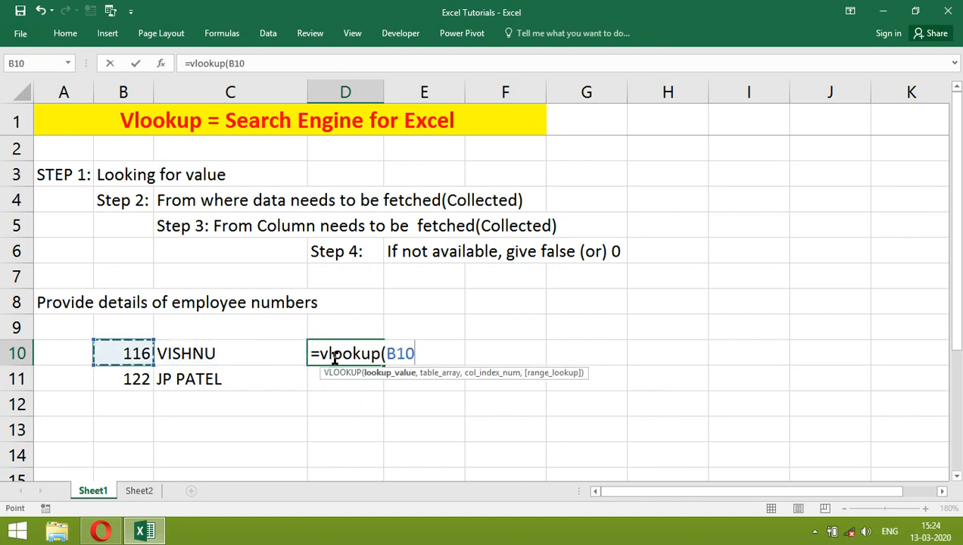
pyautogui.click(161, 64)
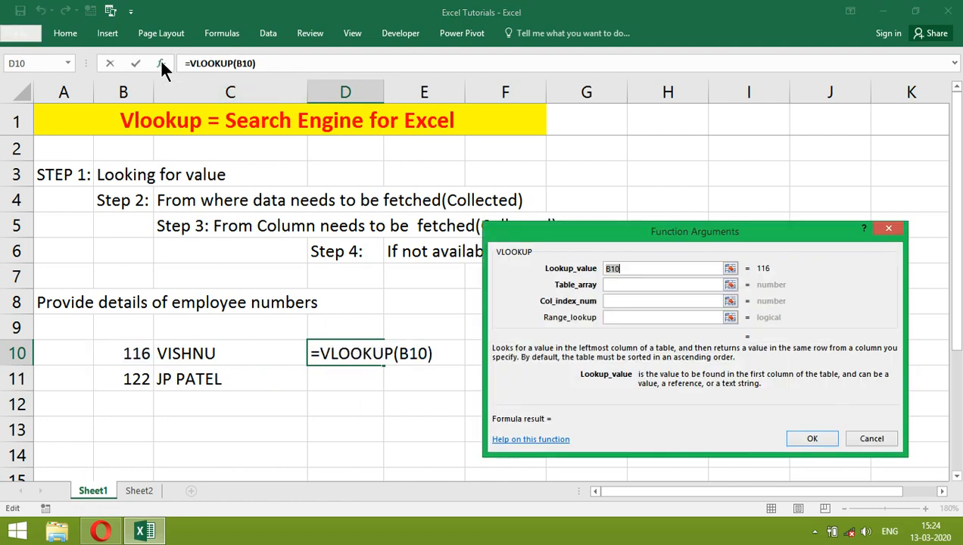
pyautogui.click(141, 353)
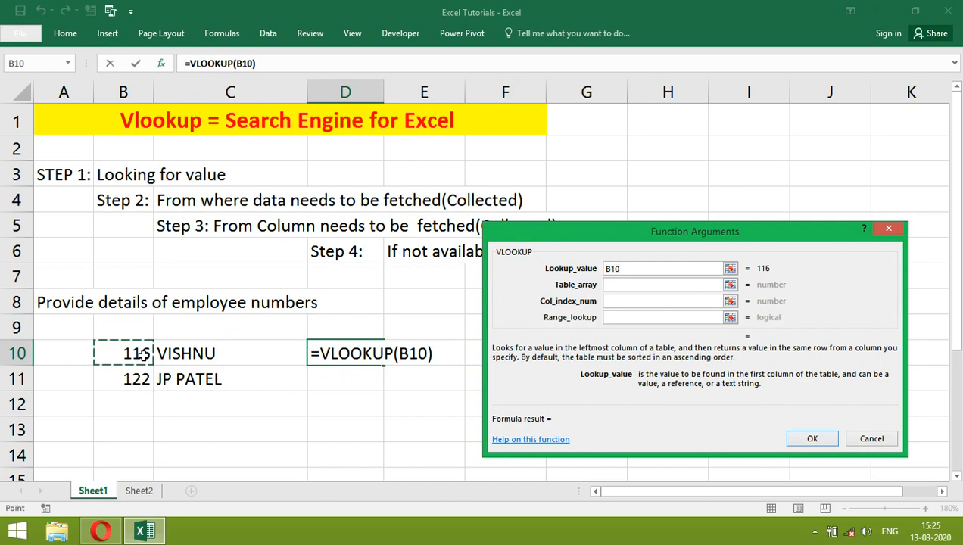
# Step: Set the D10 VLOOKUP's table array to the finance accounts data range Sheet2!F3:J23
pyautogui.click(619, 284)
pyautogui.click(146, 490)
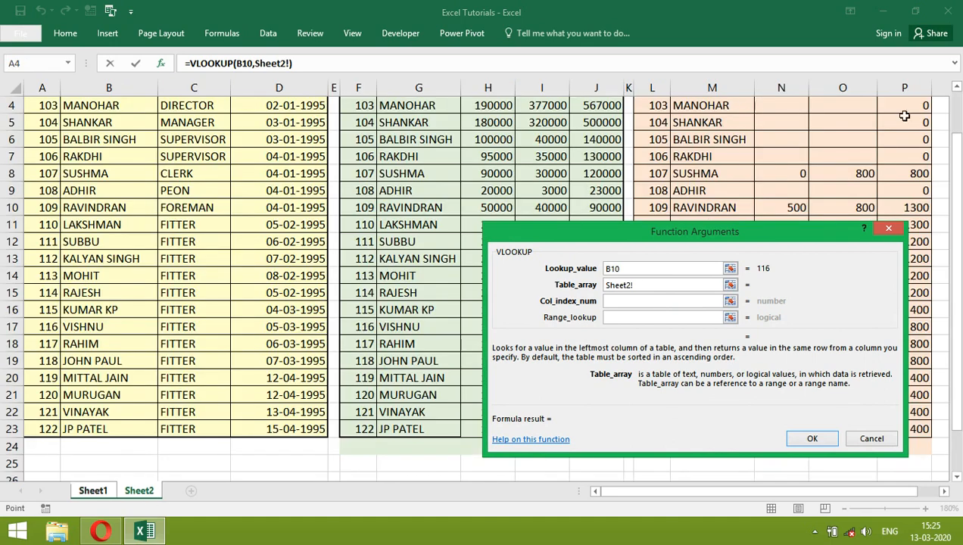
pyautogui.moveTo(952, 162); pyautogui.dragTo(955, 118)
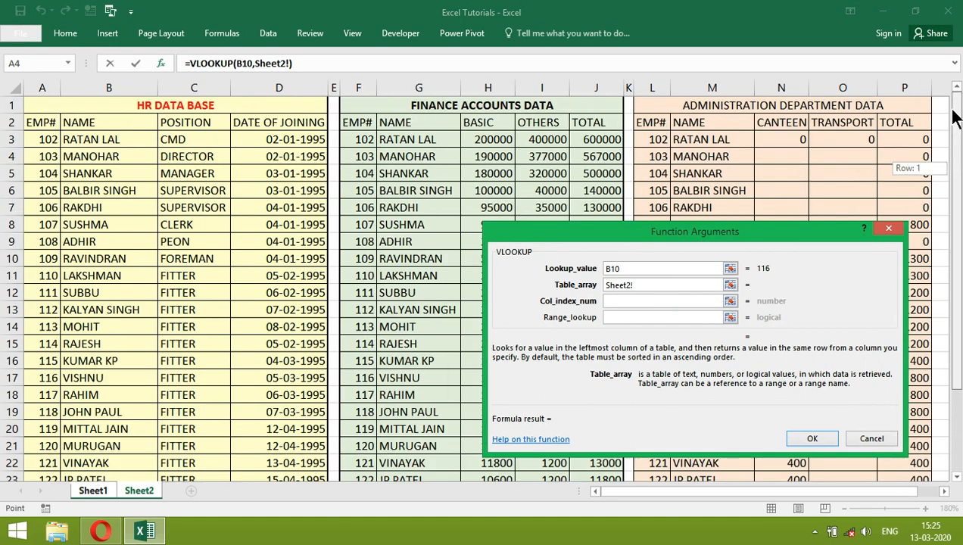
pyautogui.click(368, 122)
pyautogui.press('Down')
pyautogui.hotkey('shift', 'Right')
pyautogui.hotkey('shift', 'Right')
pyautogui.hotkey('shift', 'Right')
pyautogui.hotkey('shift', 'Right')
pyautogui.hotkey('shift', 'Down')
pyautogui.hotkey('shift', 'Down')
pyautogui.hotkey('shift', 'Down')
pyautogui.hotkey('shift', 'Down')
pyautogui.hotkey('shift', 'Down')
pyautogui.hotkey('shift', 'Down')
pyautogui.hotkey('shift', 'Down')
pyautogui.hotkey('shift', 'Down')
pyautogui.hotkey('shift', 'Down')
pyautogui.hotkey('shift', 'Down')
pyautogui.hotkey('shift', 'Down')
pyautogui.hotkey('shift', 'Down')
pyautogui.hotkey('shift', 'Down')
pyautogui.hotkey('shift', 'Down')
pyautogui.hotkey('shift', 'Down')
pyautogui.hotkey('shift', 'Down')
pyautogui.hotkey('shift', 'Down')
pyautogui.hotkey('shift', 'Down')
pyautogui.hotkey('shift', 'Down')
pyautogui.hotkey('shift', 'Down')
pyautogui.hotkey('shift', 'Up')
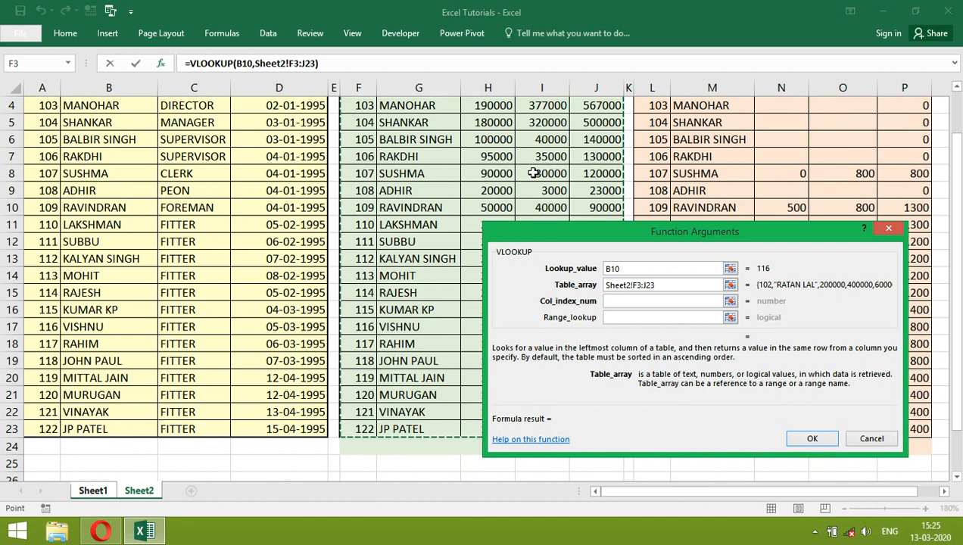
# Step: Complete the D10 VLOOKUP with column index 5 and range lookup 0, and fill the formula down to D11
pyautogui.click(617, 302)
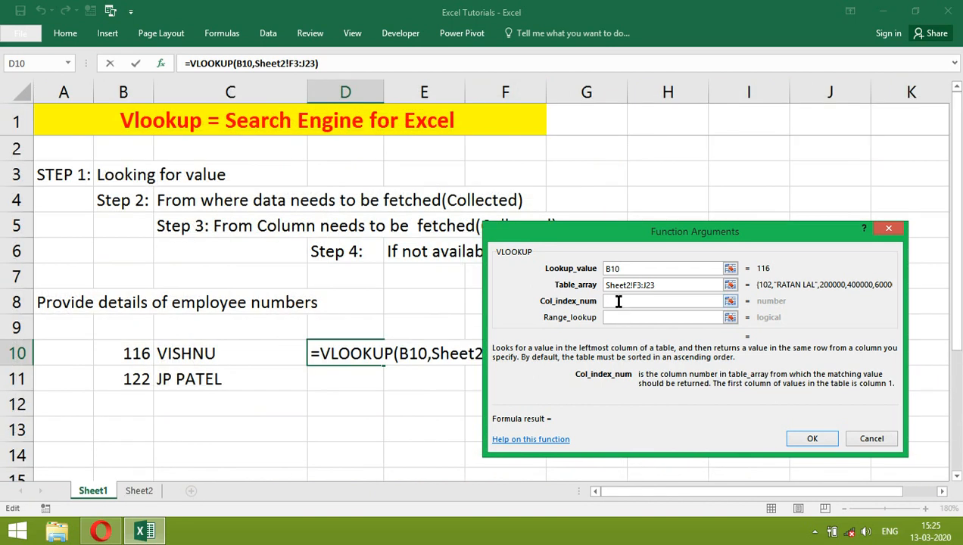
pyautogui.write('5')
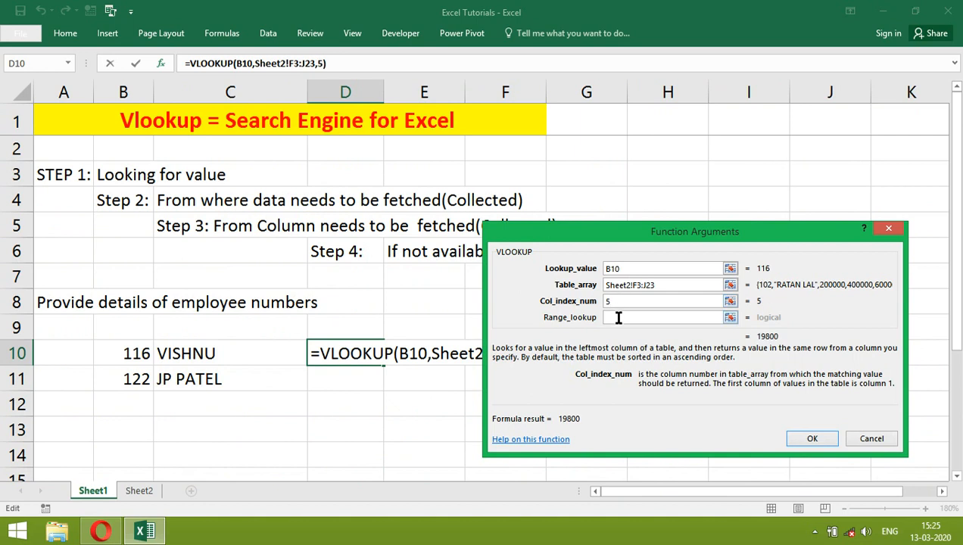
pyautogui.click(616, 319)
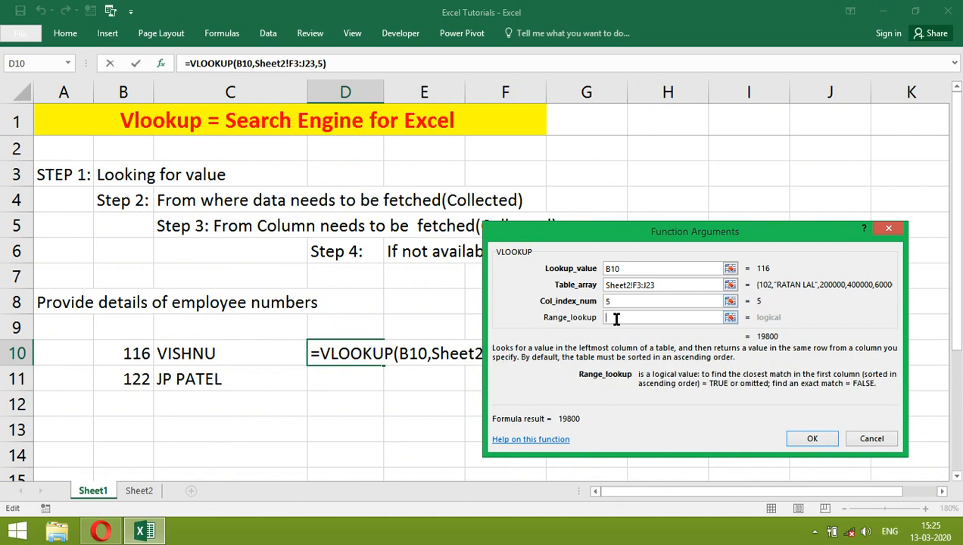
pyautogui.write('0')
pyautogui.click(807, 437)
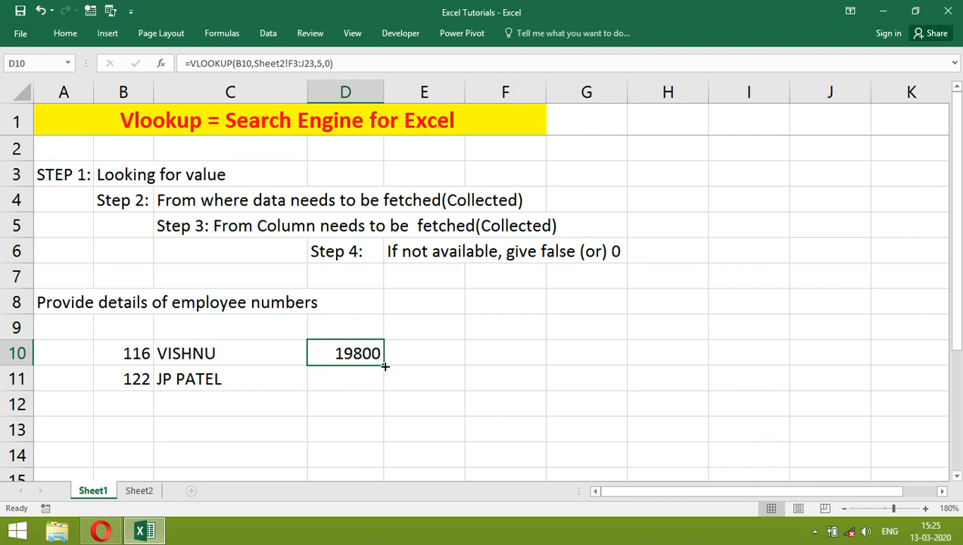
pyautogui.moveTo(384, 366); pyautogui.dragTo(378, 391)
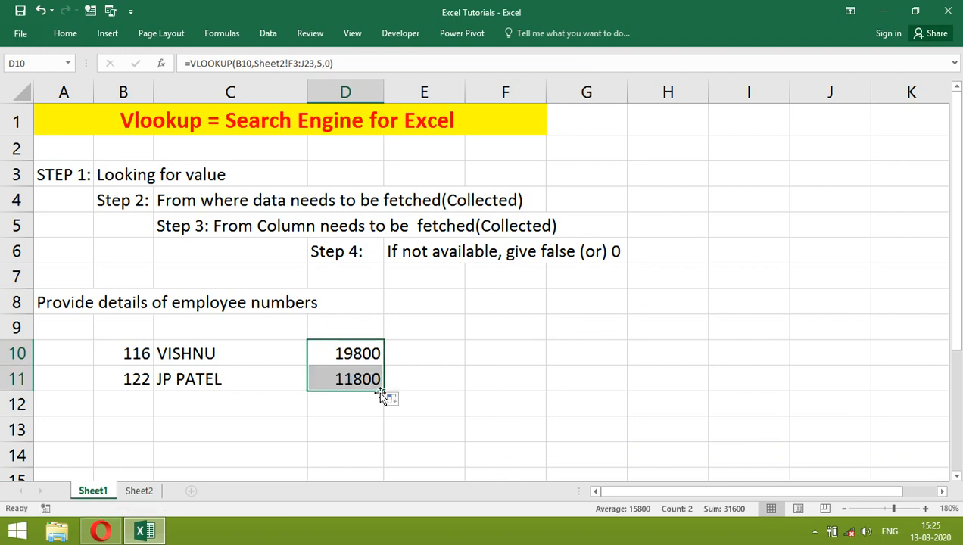
# Step: Start a VLOOKUP formula in cell E10 of Sheet1 with B10 as its lookup value in the function arguments
pyautogui.click(414, 355)
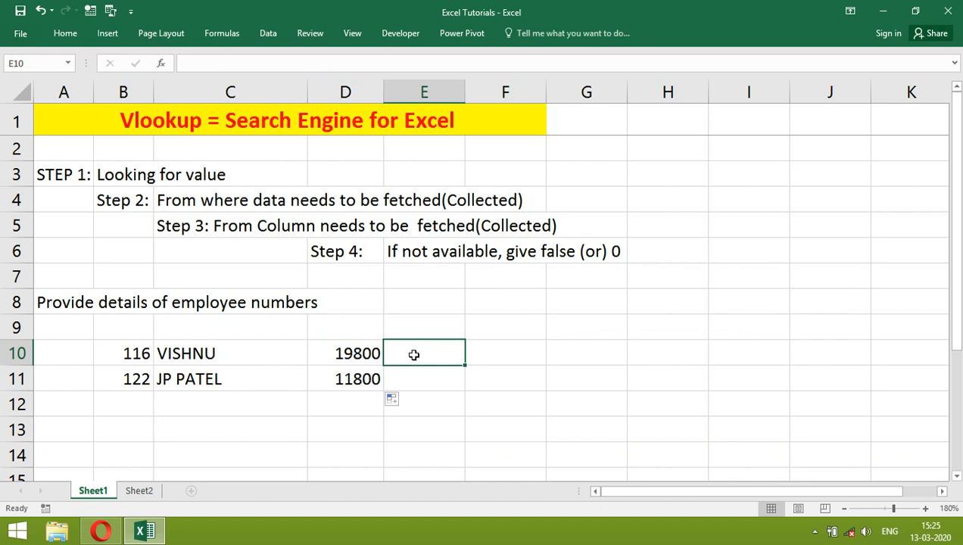
pyautogui.write('=')
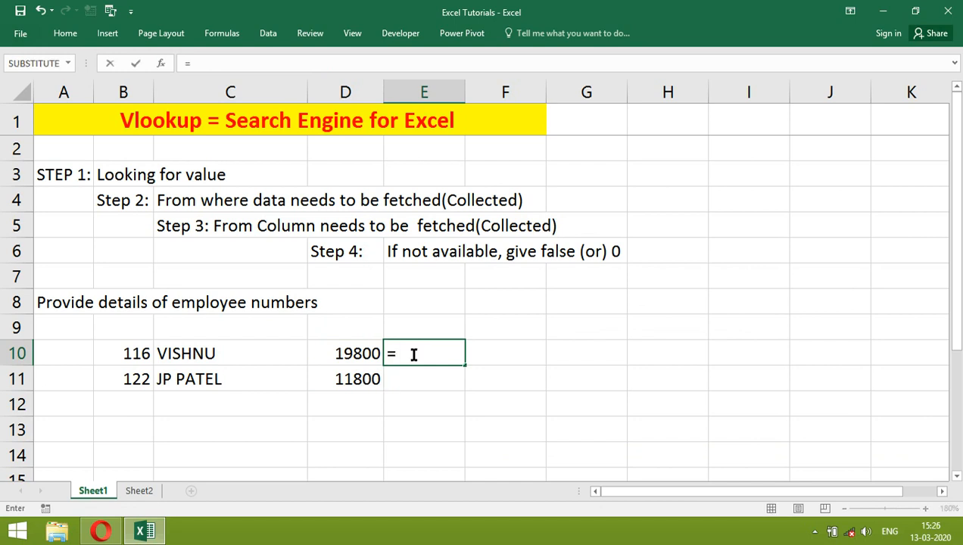
pyautogui.write('vloo')
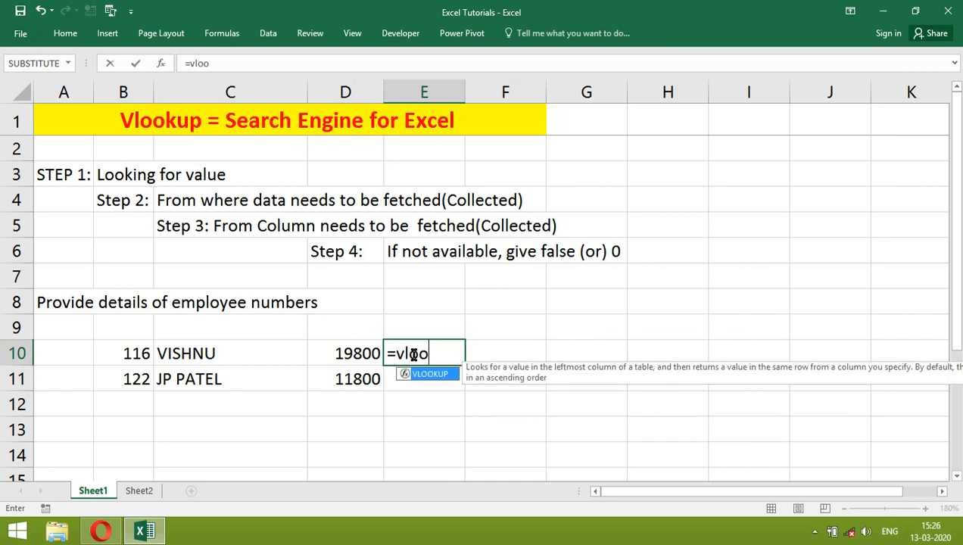
pyautogui.write('kup(')
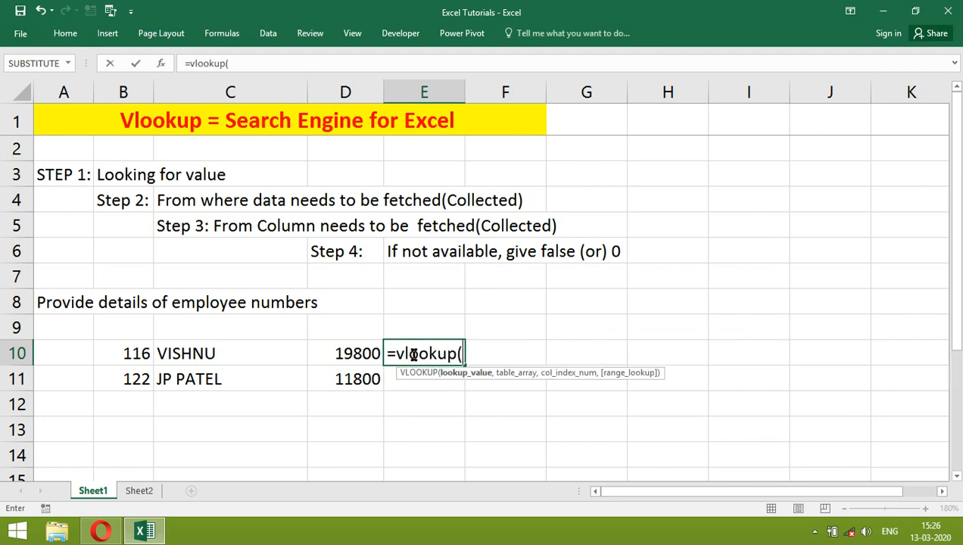
pyautogui.click(159, 62)
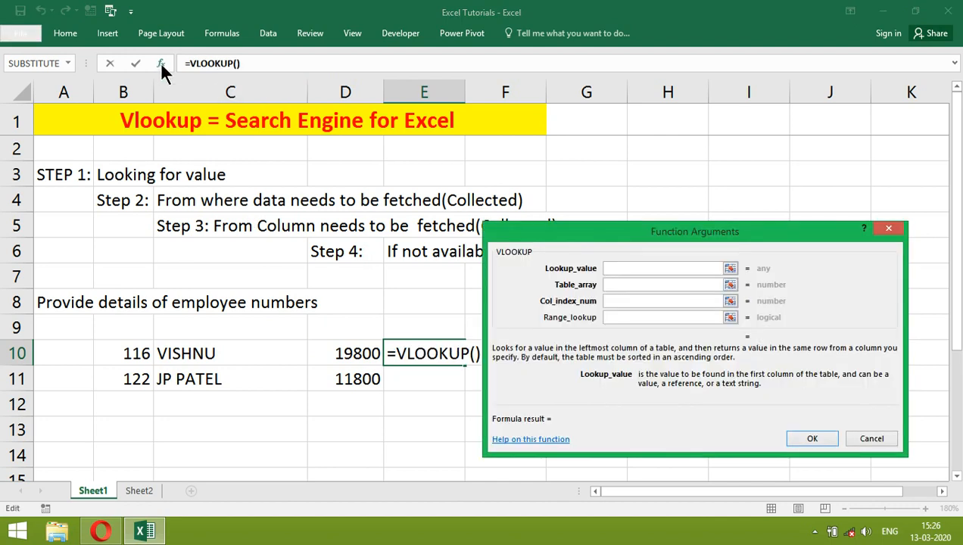
pyautogui.click(144, 355)
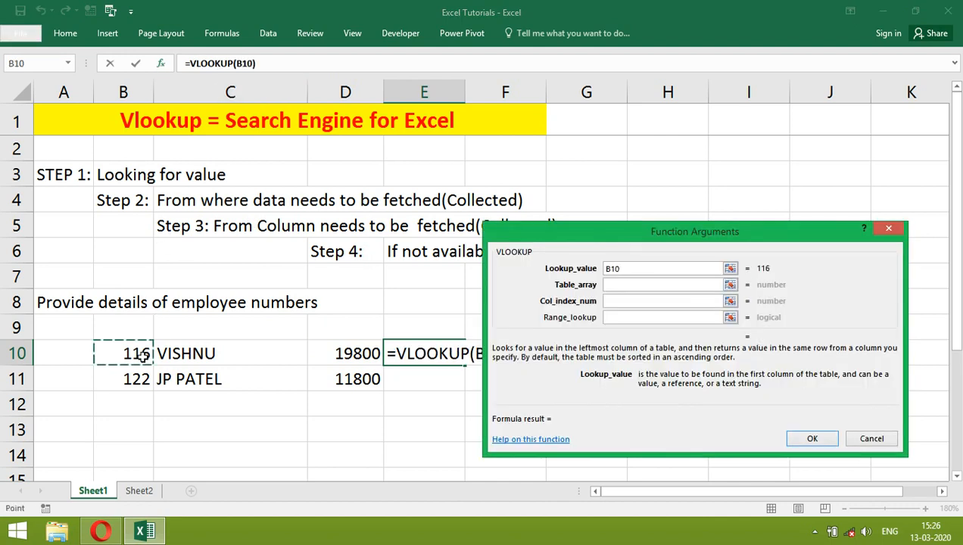
# Step: Set the E10 VLOOKUP's table array to the administration department data range Sheet2!L3:P23
pyautogui.click(608, 285)
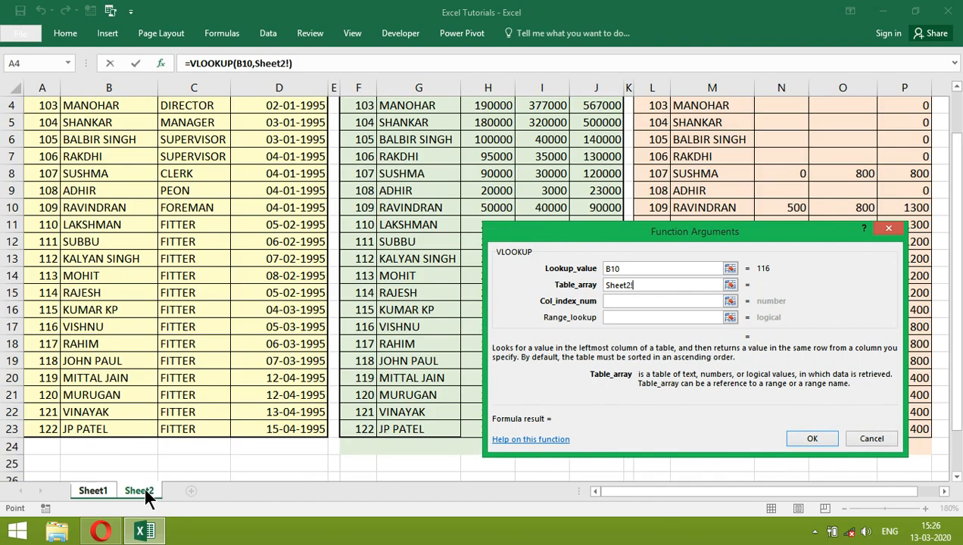
pyautogui.click(144, 491)
pyautogui.moveTo(952, 171); pyautogui.dragTo(952, 128)
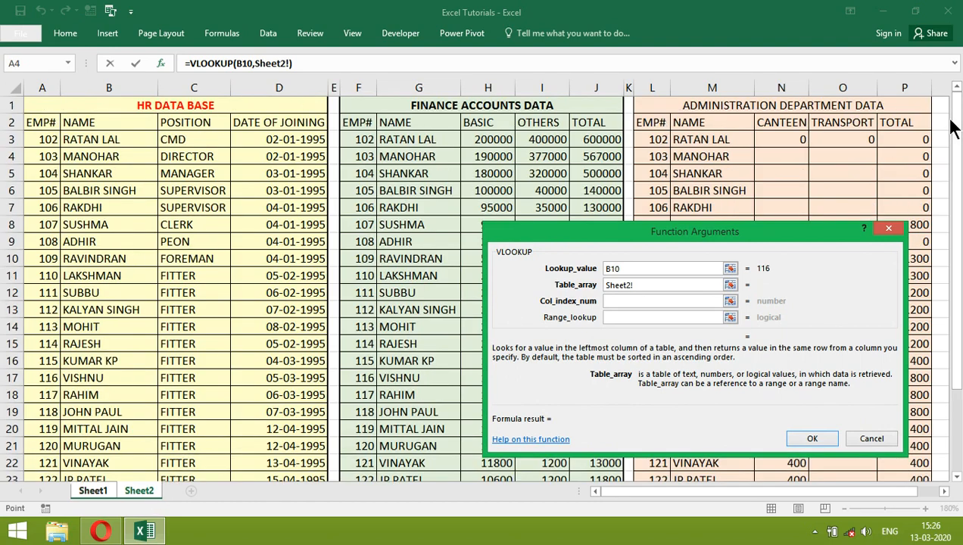
pyautogui.click(660, 140)
pyautogui.moveTo(660, 140); pyautogui.dragTo(899, 429)
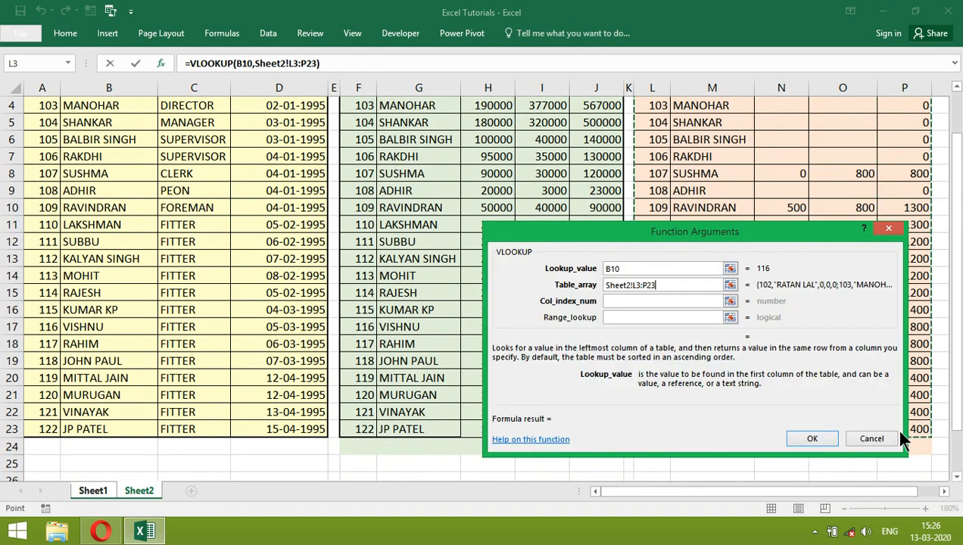
# Step: Complete the E10 VLOOKUP with column index 5 and range lookup 0, and fill the formula down to E11
pyautogui.click(612, 302)
pyautogui.write('5')
pyautogui.click(607, 319)
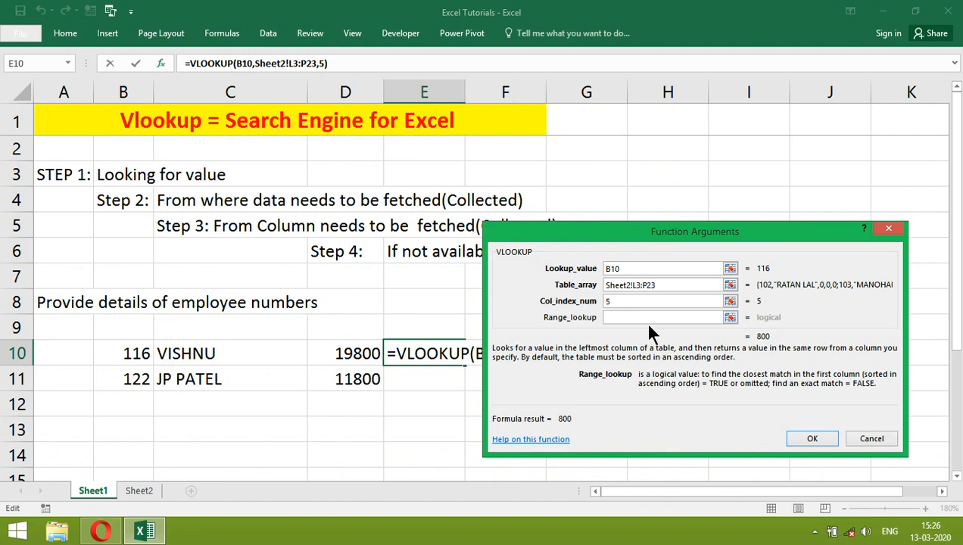
pyautogui.write('0')
pyautogui.click(810, 438)
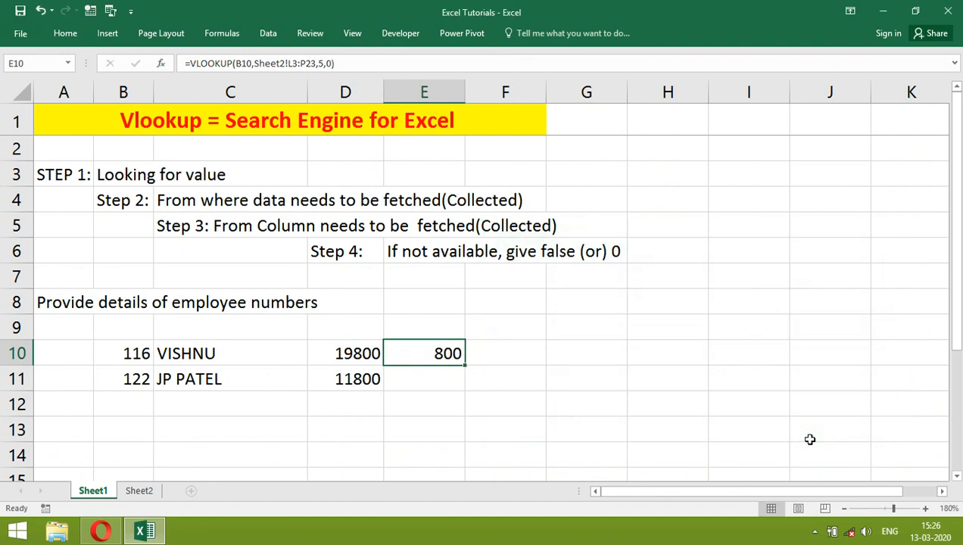
pyautogui.moveTo(465, 364); pyautogui.dragTo(463, 388)
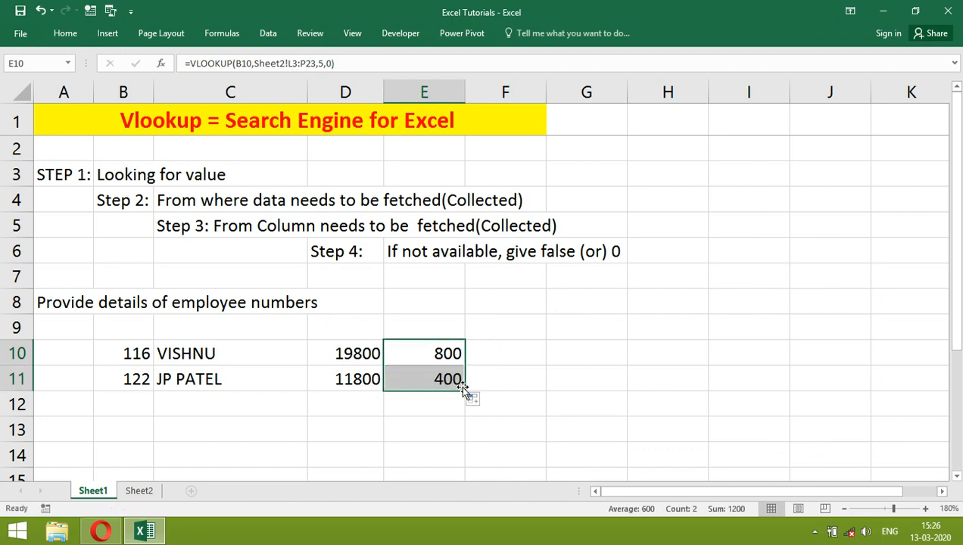
# Step: Enter =SUM(D10-E10) in cell F10 to subtract the administration total from the finance total, and fill it down to F11
pyautogui.click(494, 353)
pyautogui.write('=sum(')
pyautogui.press('Left')
pyautogui.press('Left')
pyautogui.write('-')
pyautogui.press('Left')
pyautogui.write(')')
pyautogui.press('Return')
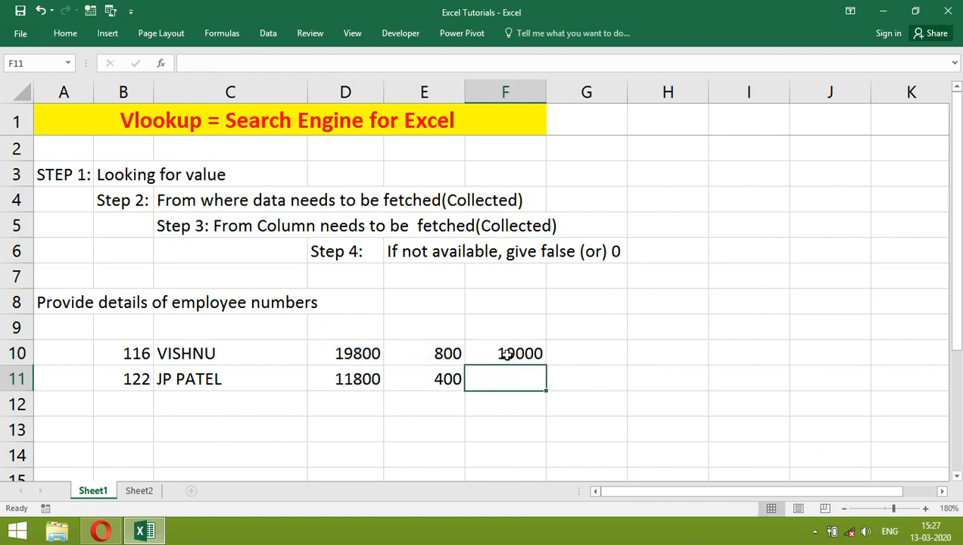
pyautogui.hotkey('ctrl', 'd')
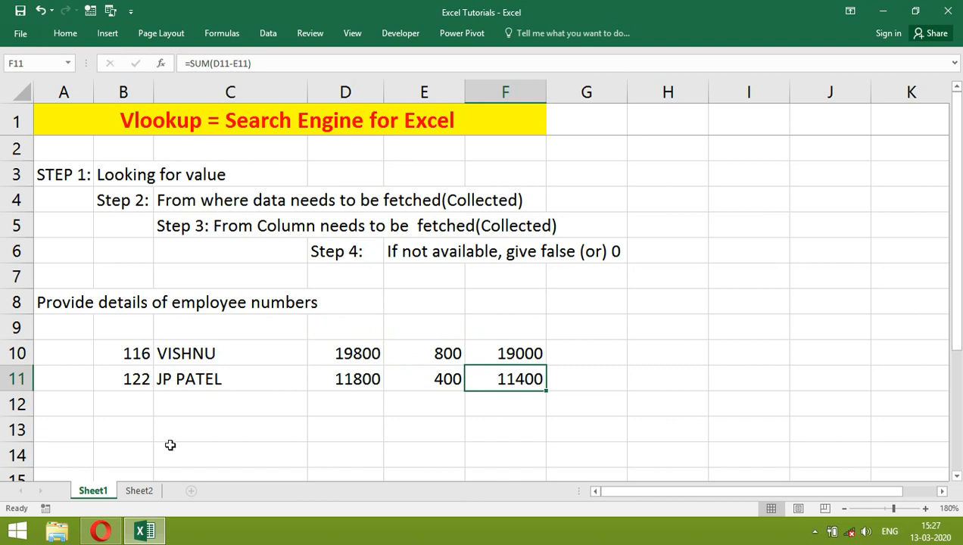
pyautogui.click(147, 493)
pyautogui.click(258, 226)
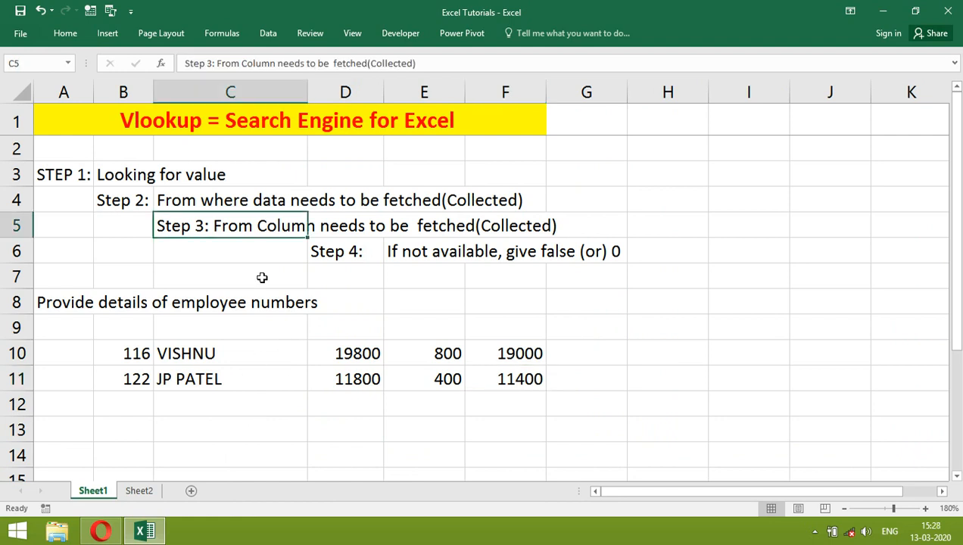